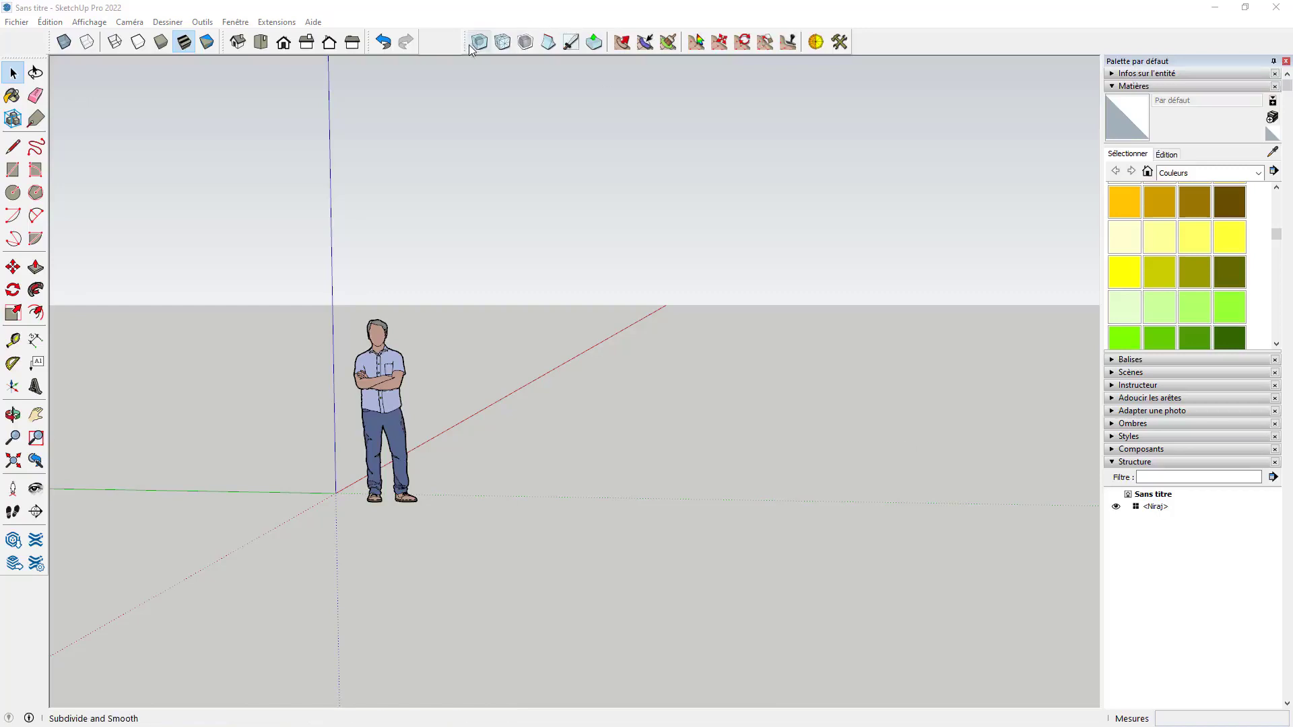
Step: Close the floating Artisan toolbar, re-enable it under View > Toolbars, and dock it in the top row
{"action": "left_click_drag", "start_coordinate": [466, 43], "coordinate": [481, 205]}
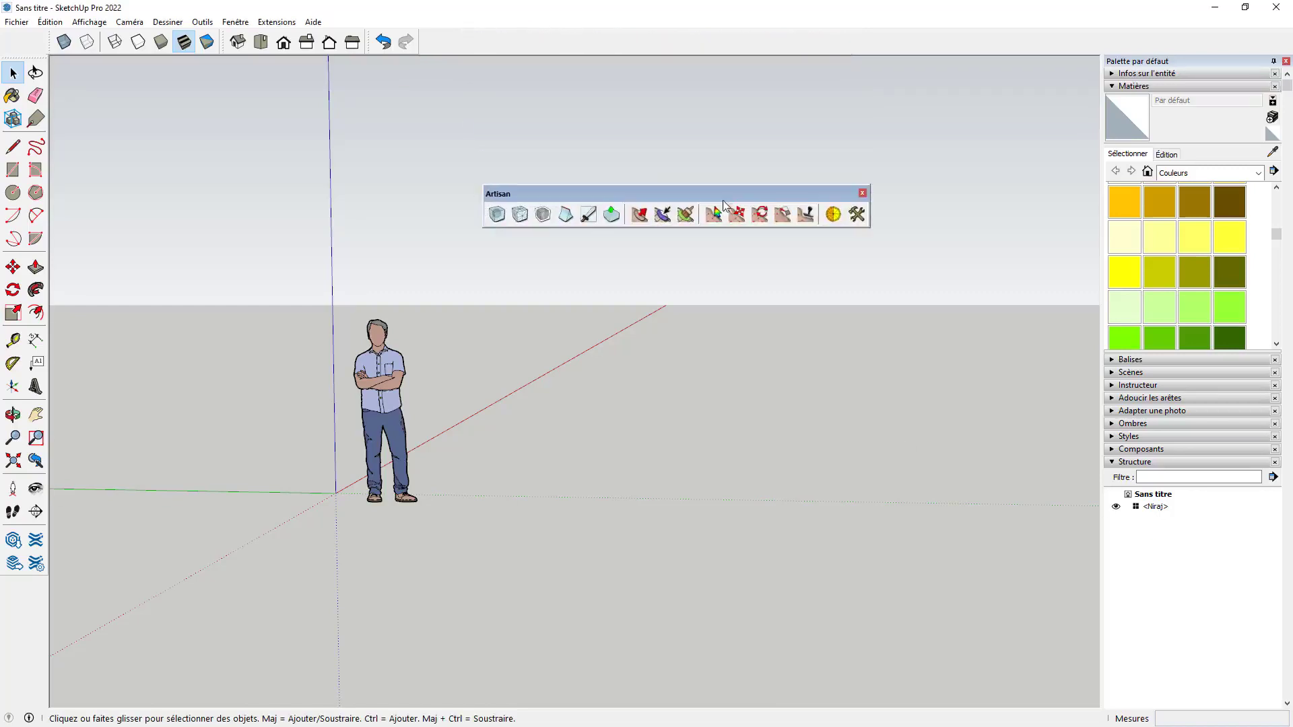
{"action": "left_click", "coordinate": [863, 197]}
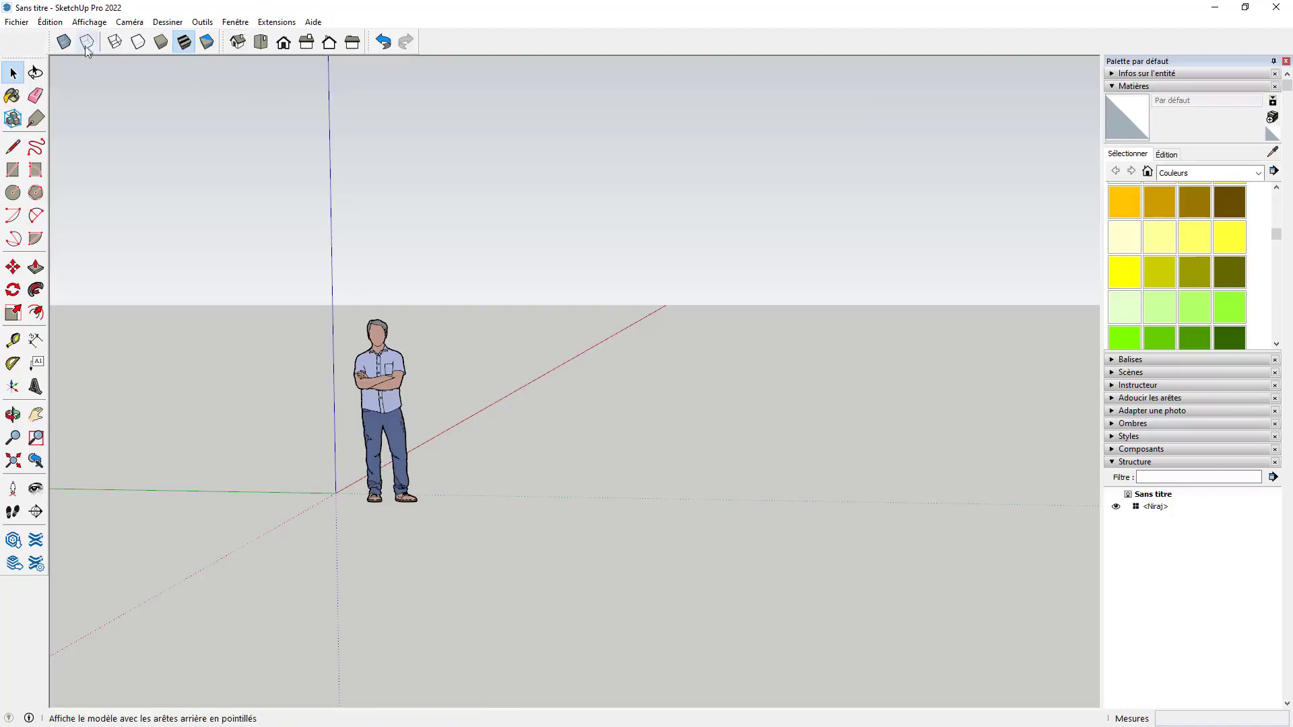
{"action": "left_click", "coordinate": [90, 22]}
{"action": "left_click", "coordinate": [108, 38]}
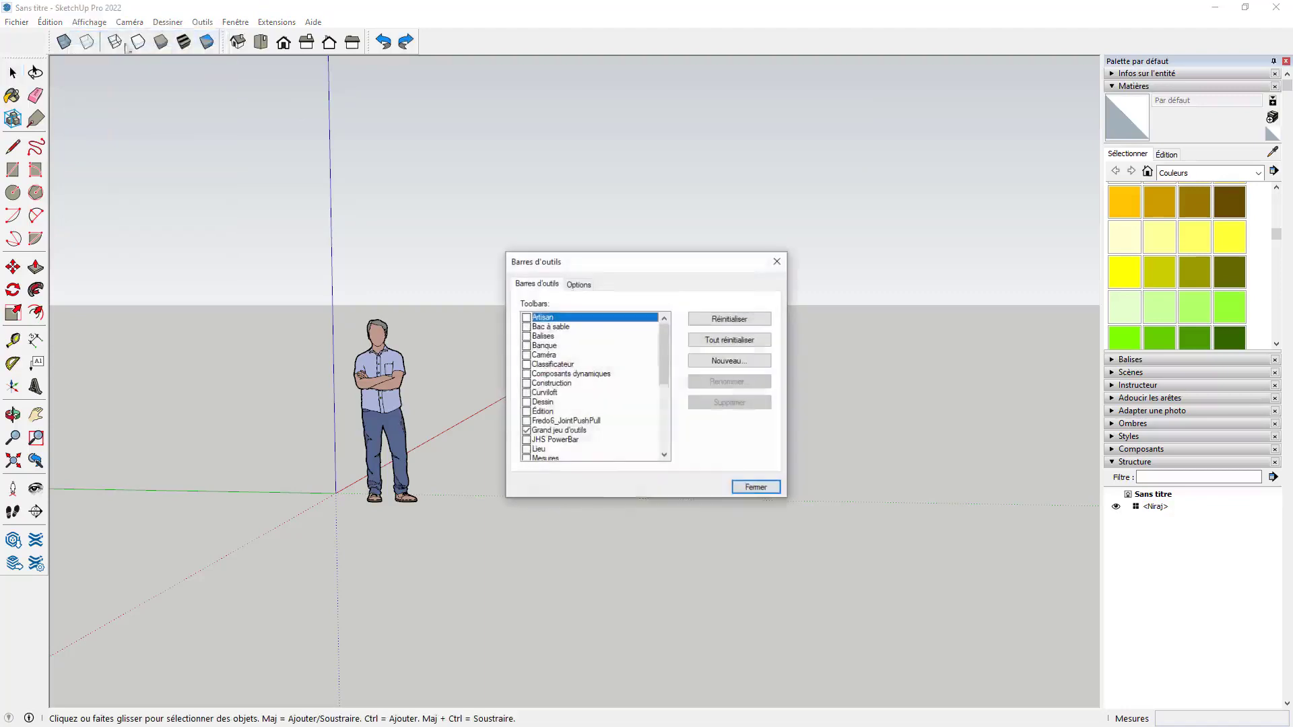
{"action": "left_click", "coordinate": [527, 318]}
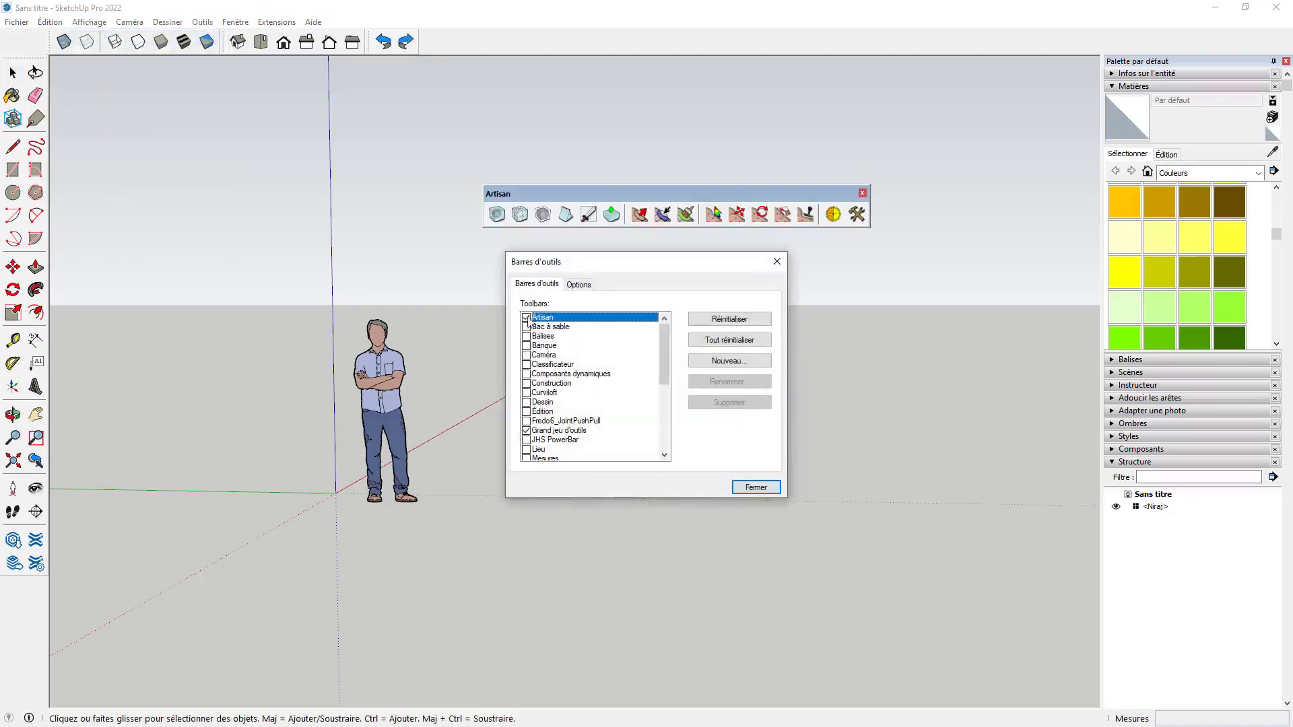
{"action": "left_click", "coordinate": [758, 486]}
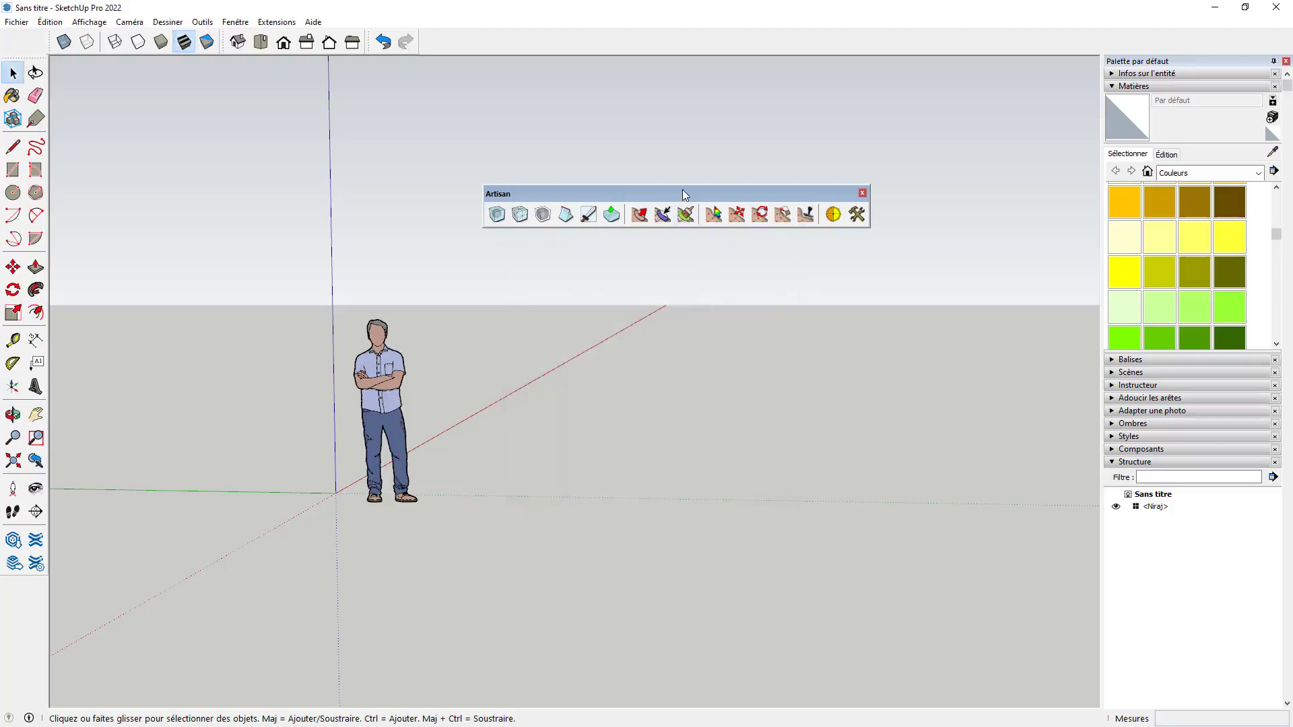
{"action": "left_click_drag", "start_coordinate": [682, 189], "coordinate": [667, 39]}
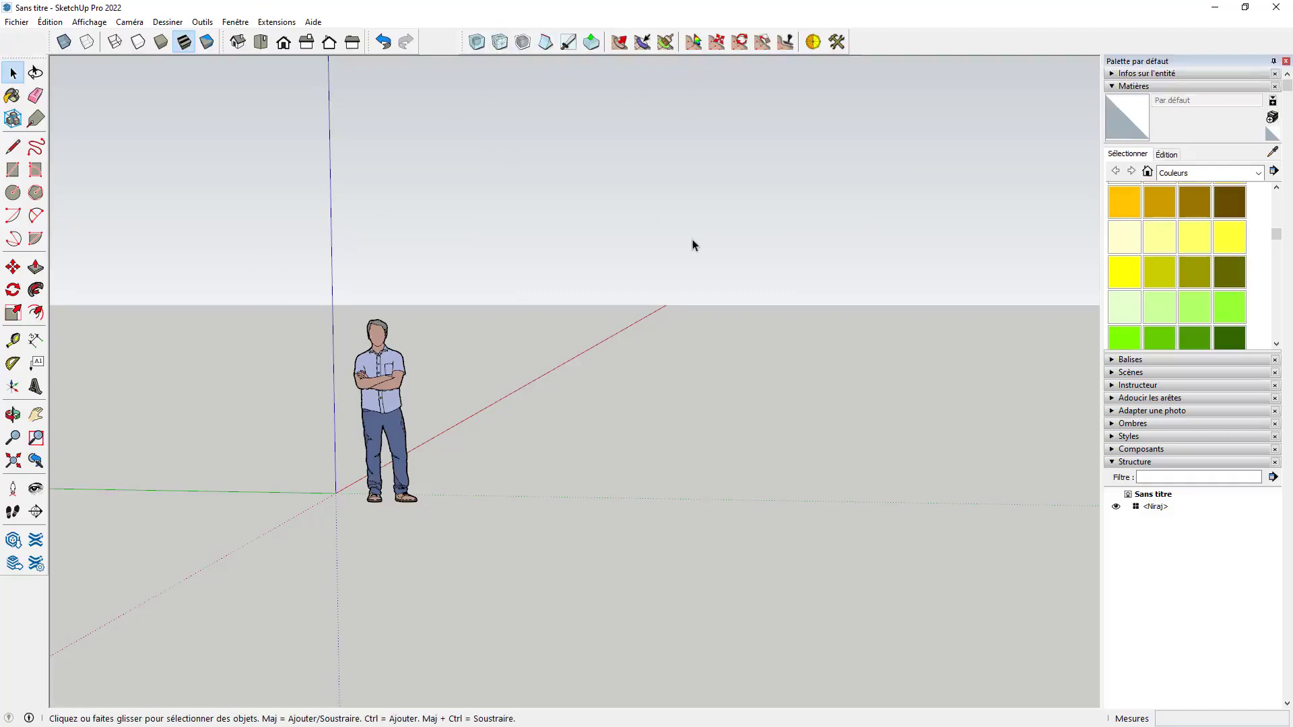
Step: Drag the Artisan toolbar out of the top row so it floats over the canvas
{"action": "mouse_move", "coordinate": [463, 42]}
{"action": "left_mouse_down"}
{"action": "mouse_move", "coordinate": [474, 188]}
{"action": "mouse_move", "coordinate": [488, 201]}
{"action": "left_mouse_up"}
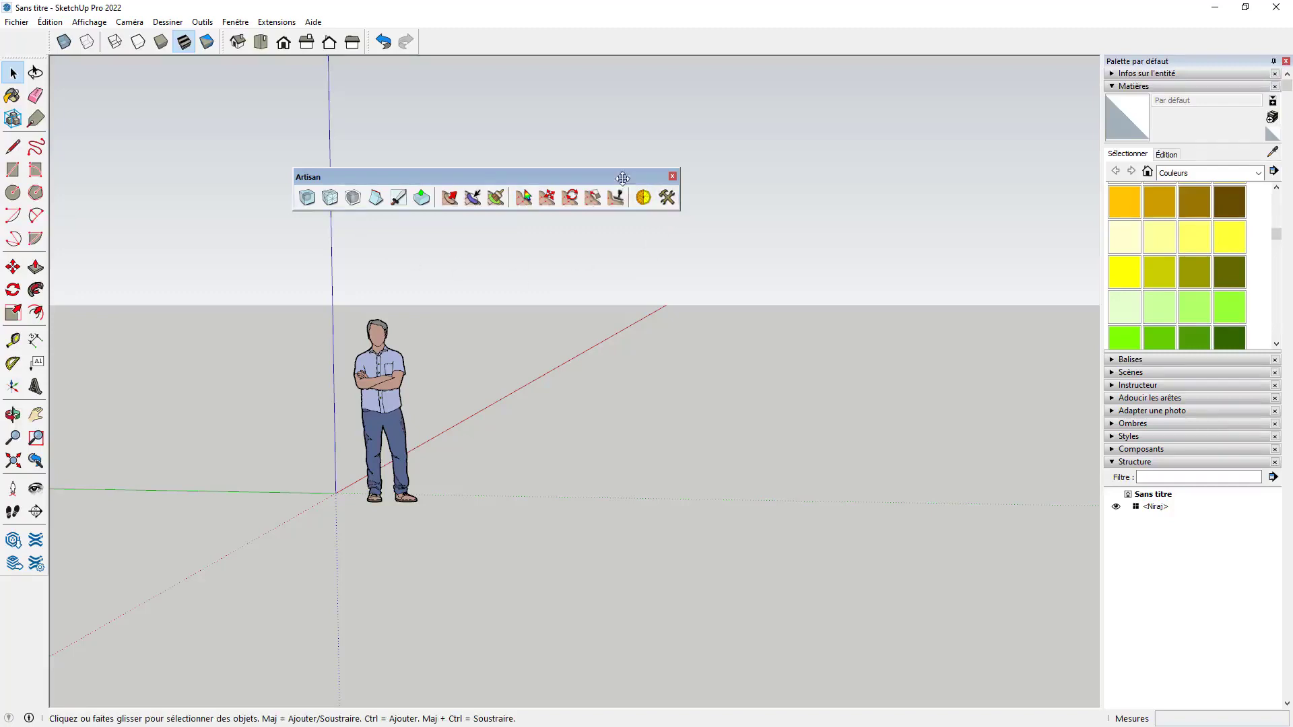
Step: Check the Artisan commands in the Tools menu, then dock the floating Artisan toolbar in the top row
{"action": "left_click_drag", "start_coordinate": [622, 178], "coordinate": [799, 90]}
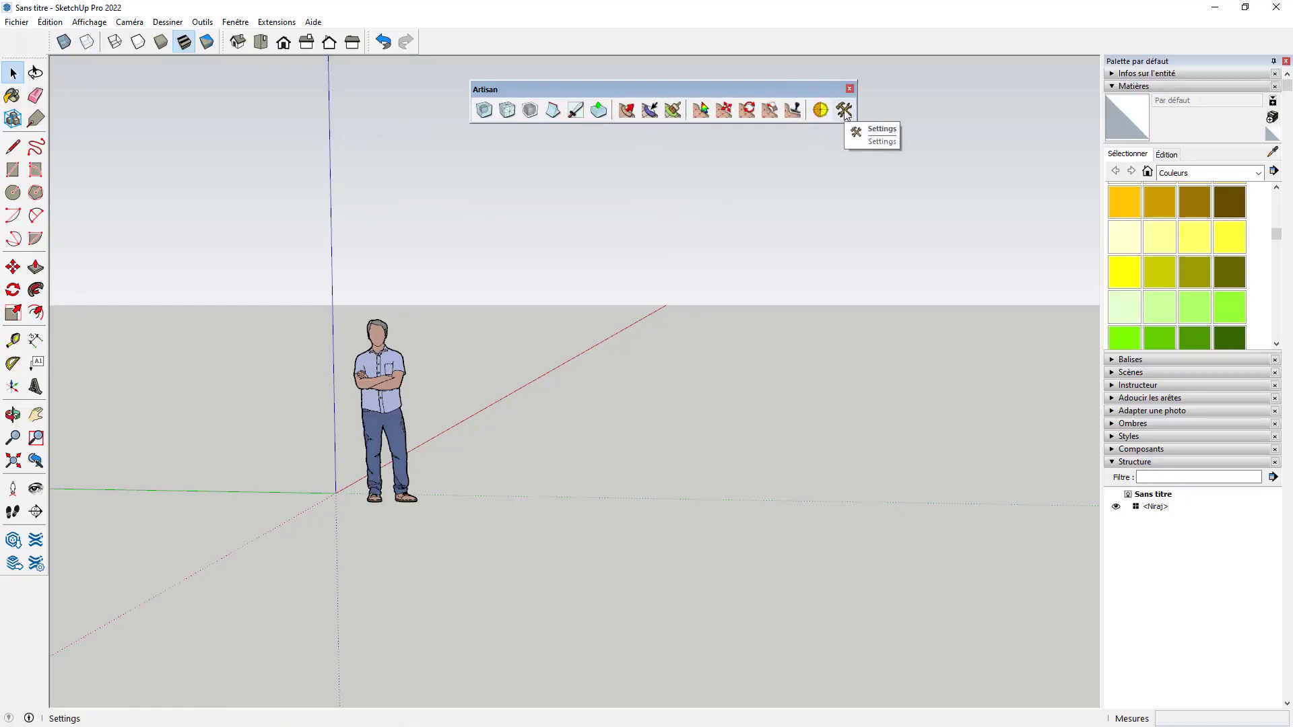
{"action": "left_click", "coordinate": [204, 23]}
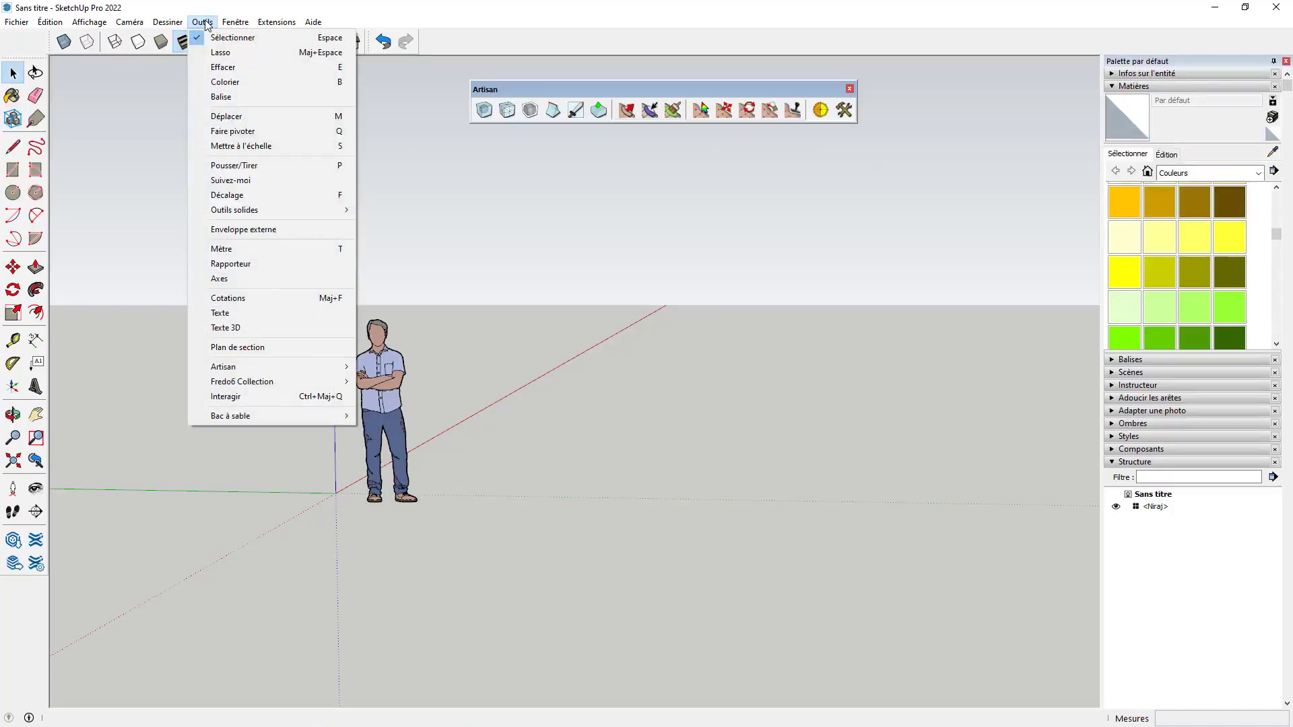
{"action": "mouse_move", "coordinate": [267, 366]}
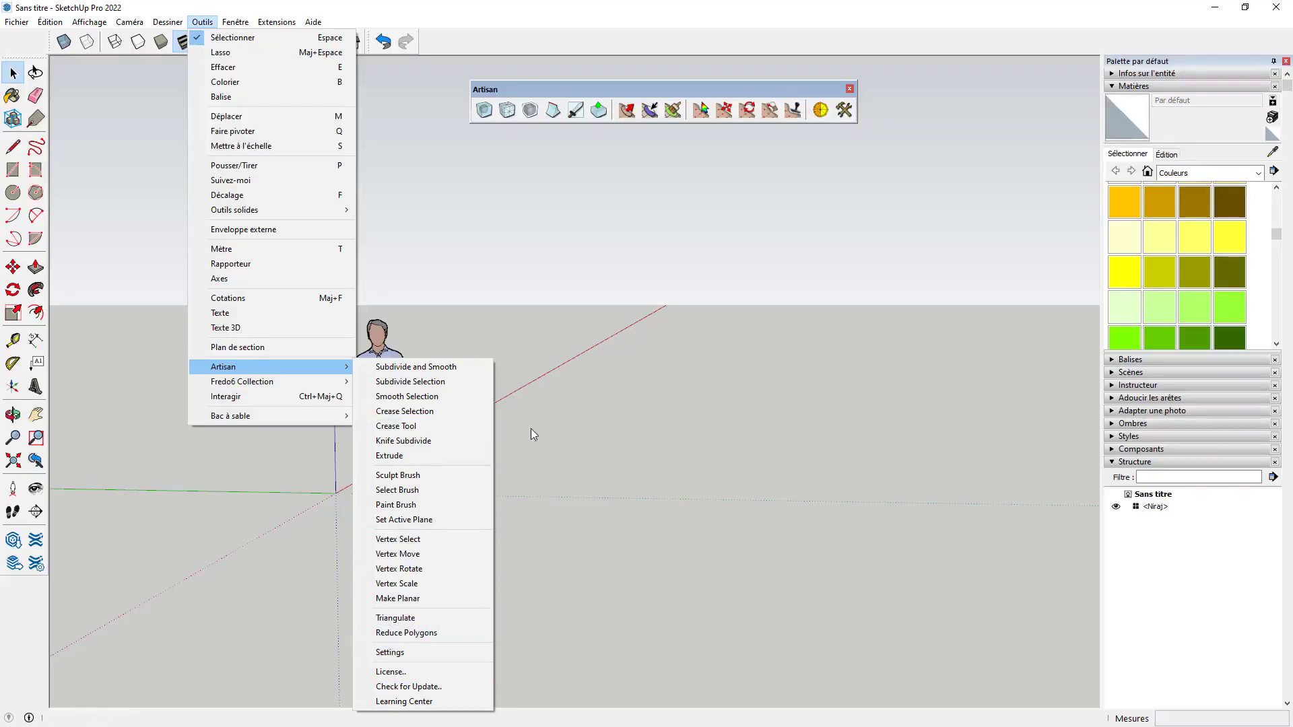
{"action": "left_click", "coordinate": [636, 427]}
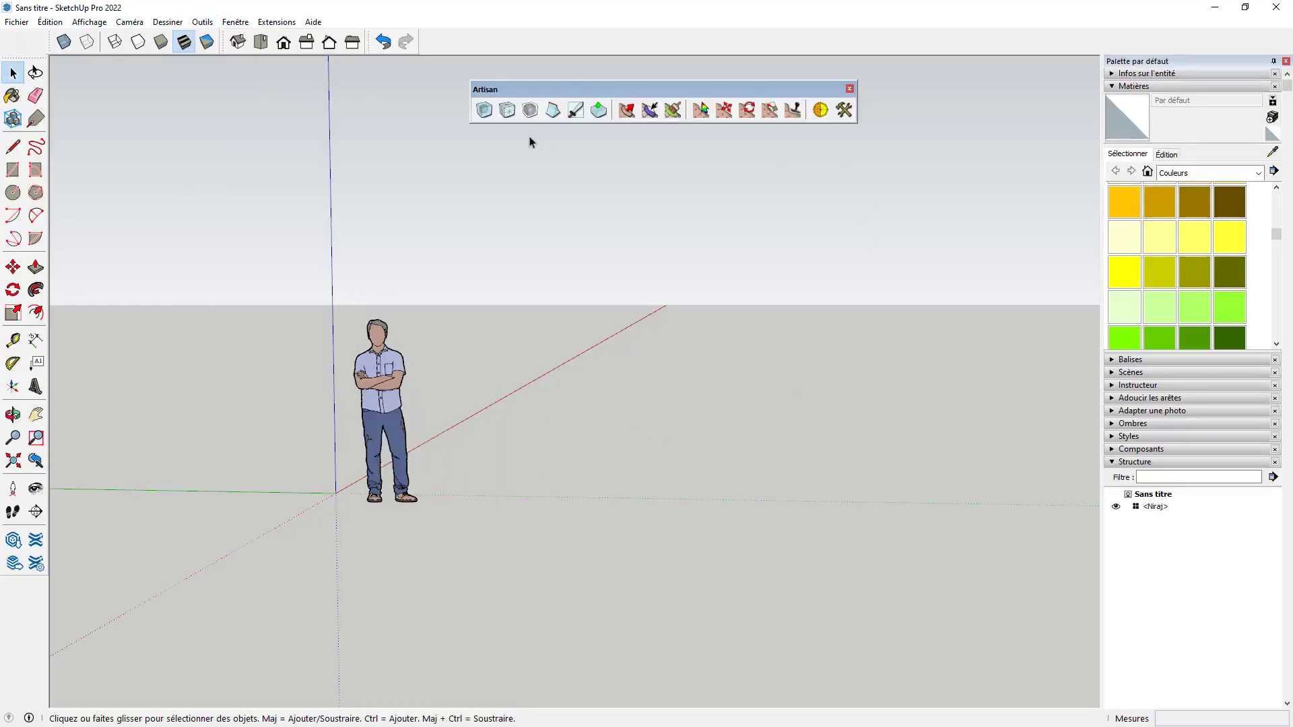
{"action": "left_click_drag", "start_coordinate": [568, 84], "coordinate": [565, 39]}
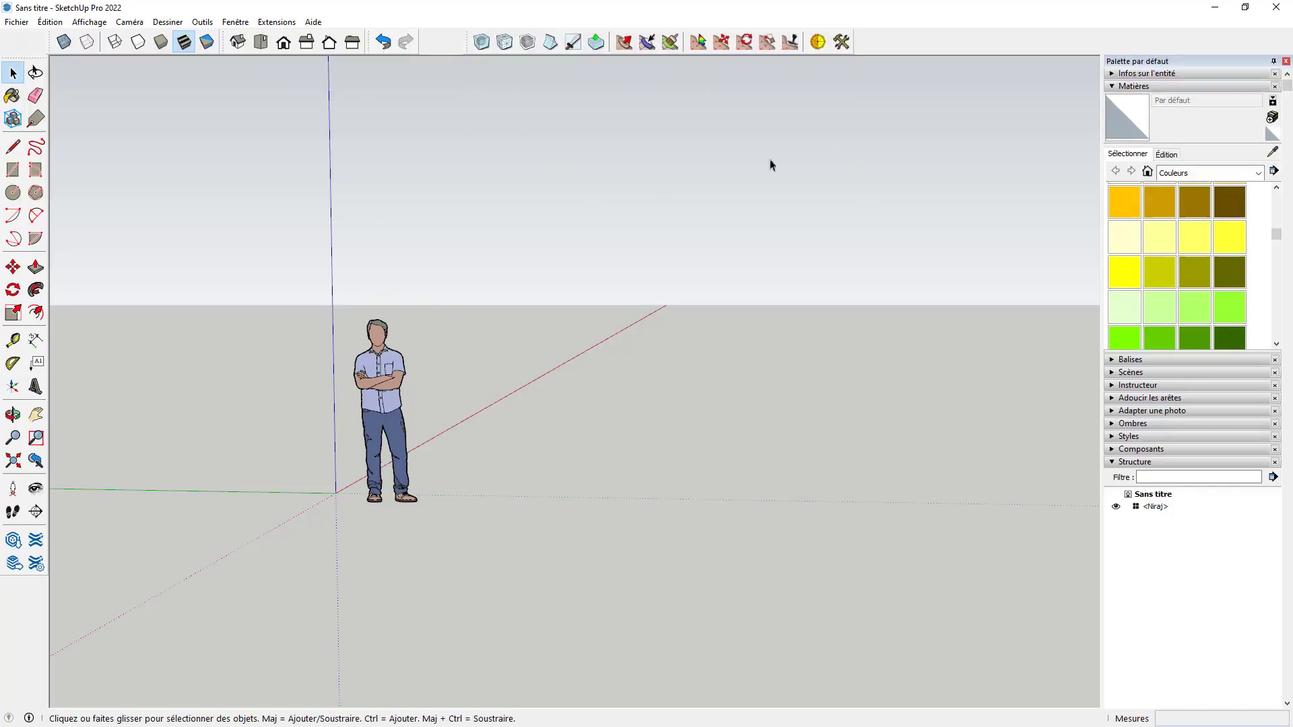
Step: Set the Artisan global settings language to French and apply
{"action": "left_click", "coordinate": [841, 43]}
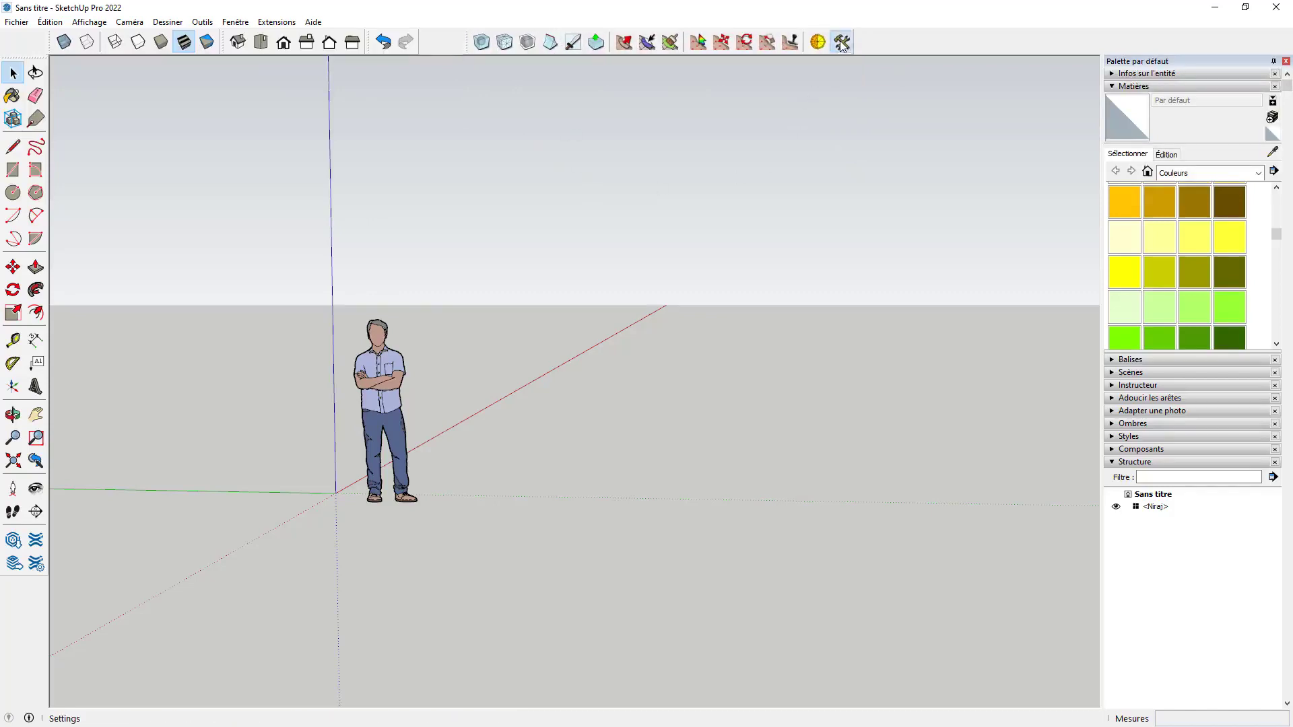
{"action": "left_click_drag", "start_coordinate": [670, 268], "coordinate": [715, 138]}
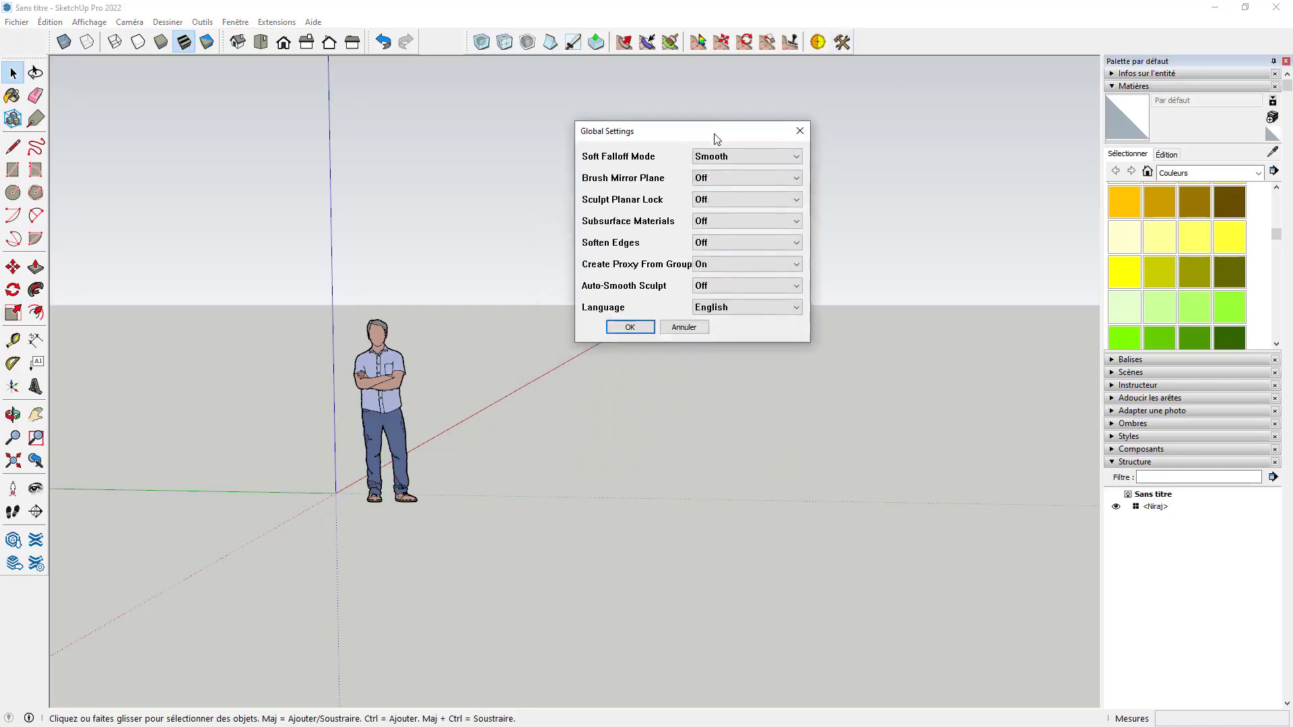
{"action": "left_click", "coordinate": [712, 308]}
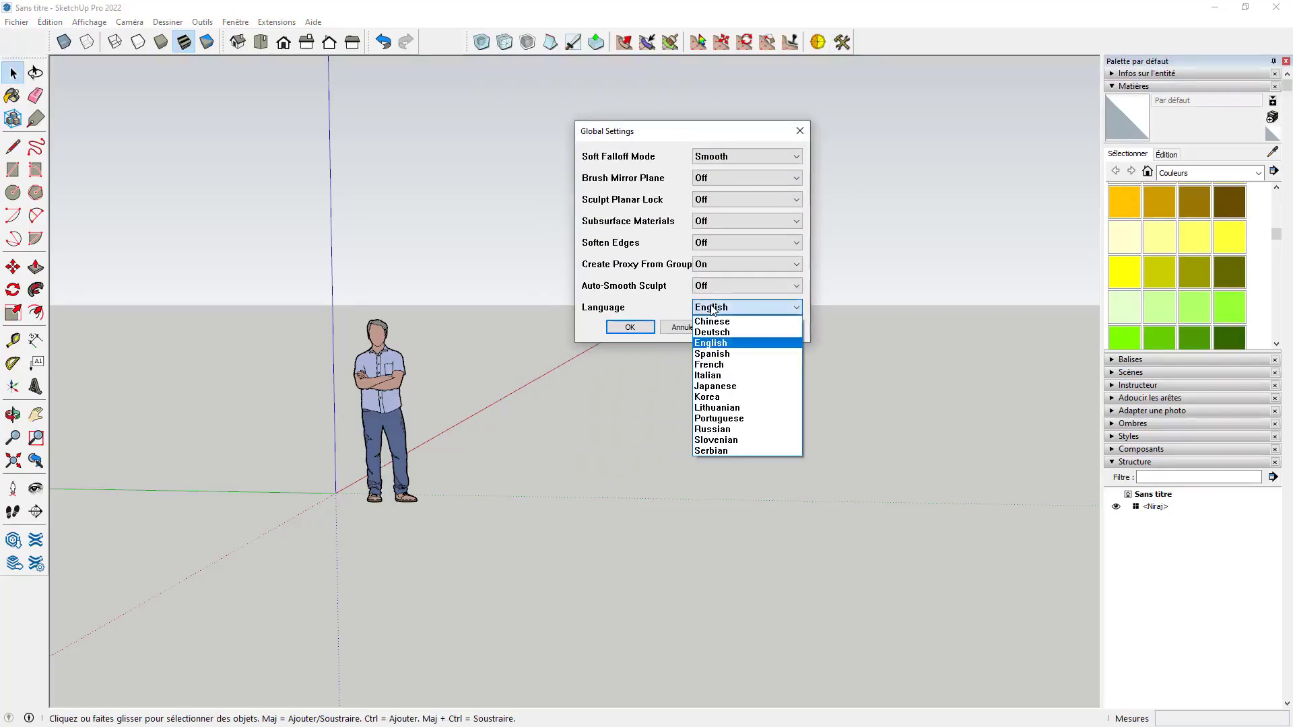
{"action": "left_click", "coordinate": [719, 365]}
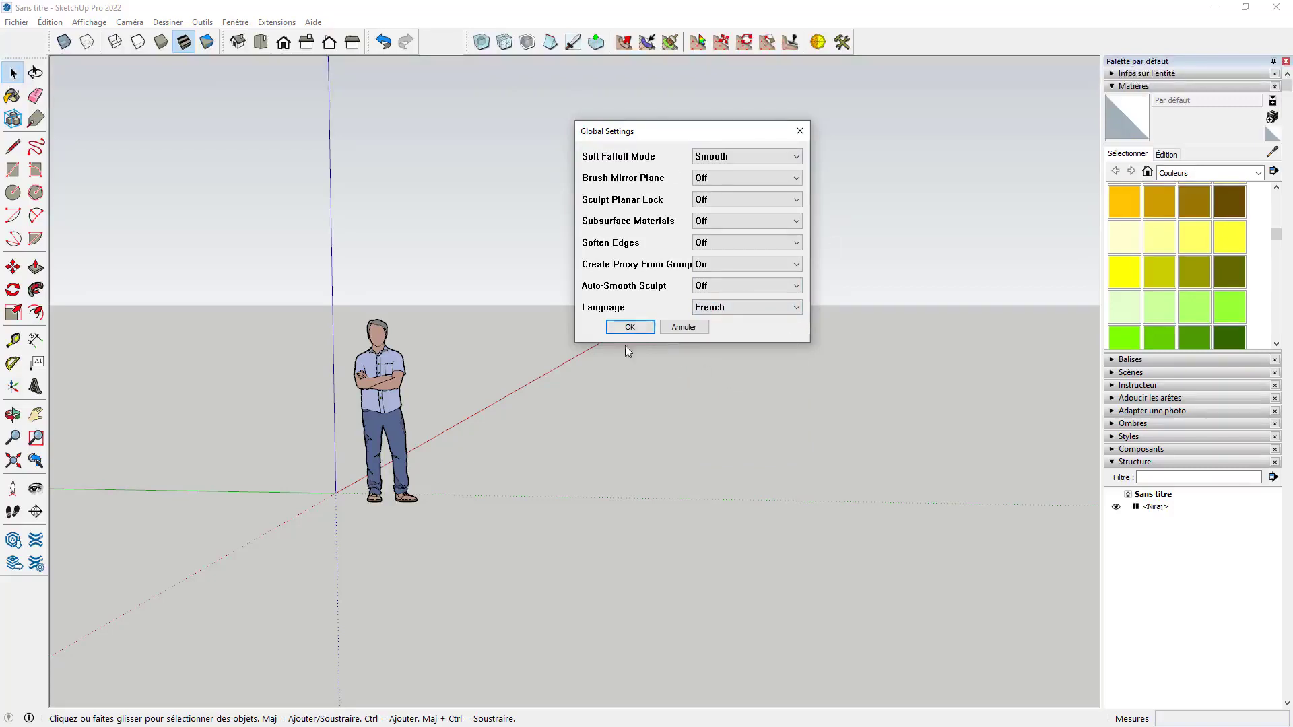
{"action": "left_click", "coordinate": [631, 327]}
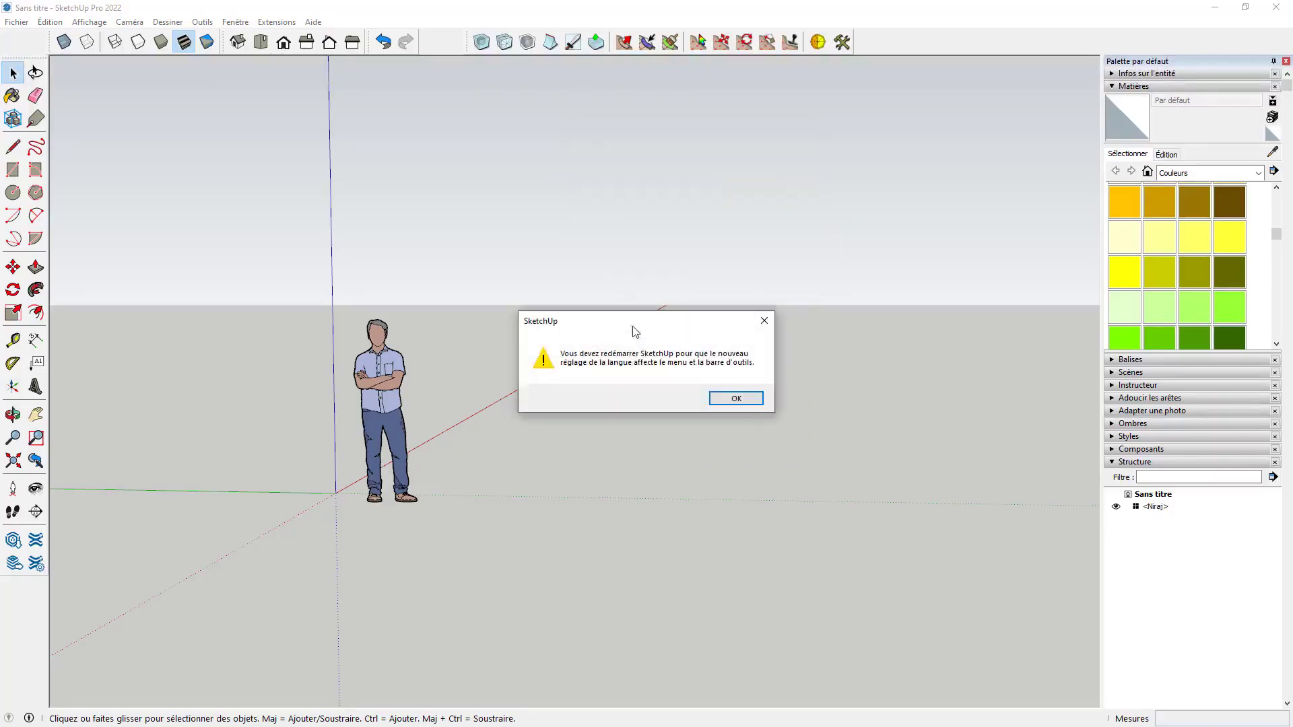
Step: Dismiss the restart notice and close SketchUp so the save-changes prompt appears
{"action": "left_click_drag", "start_coordinate": [633, 330], "coordinate": [617, 233]}
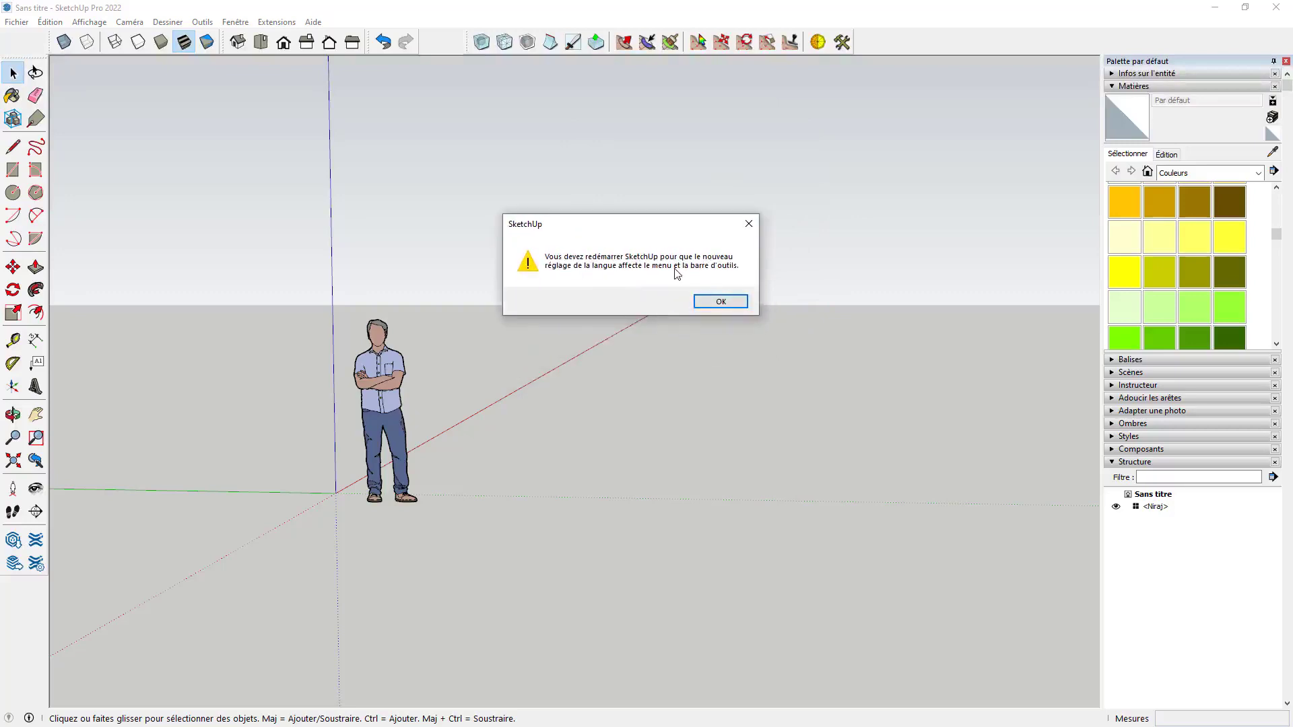
{"action": "left_click", "coordinate": [730, 302]}
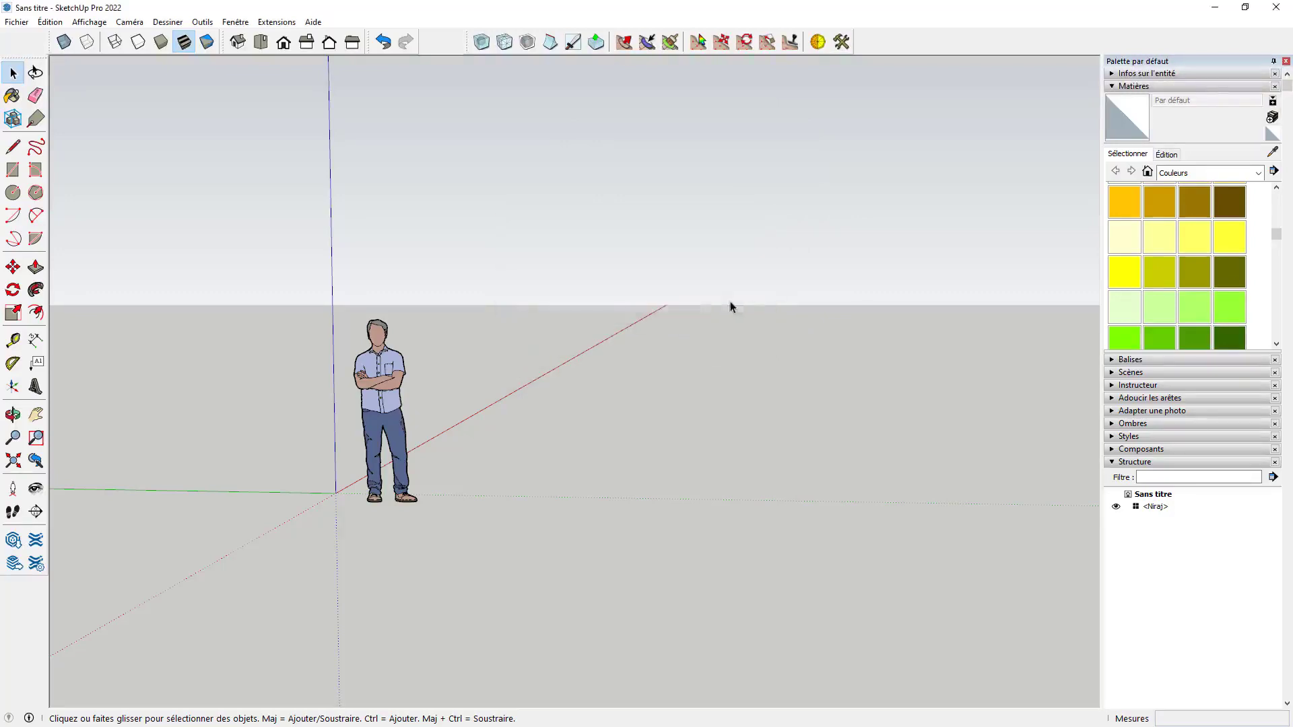
{"action": "left_click", "coordinate": [1275, 7]}
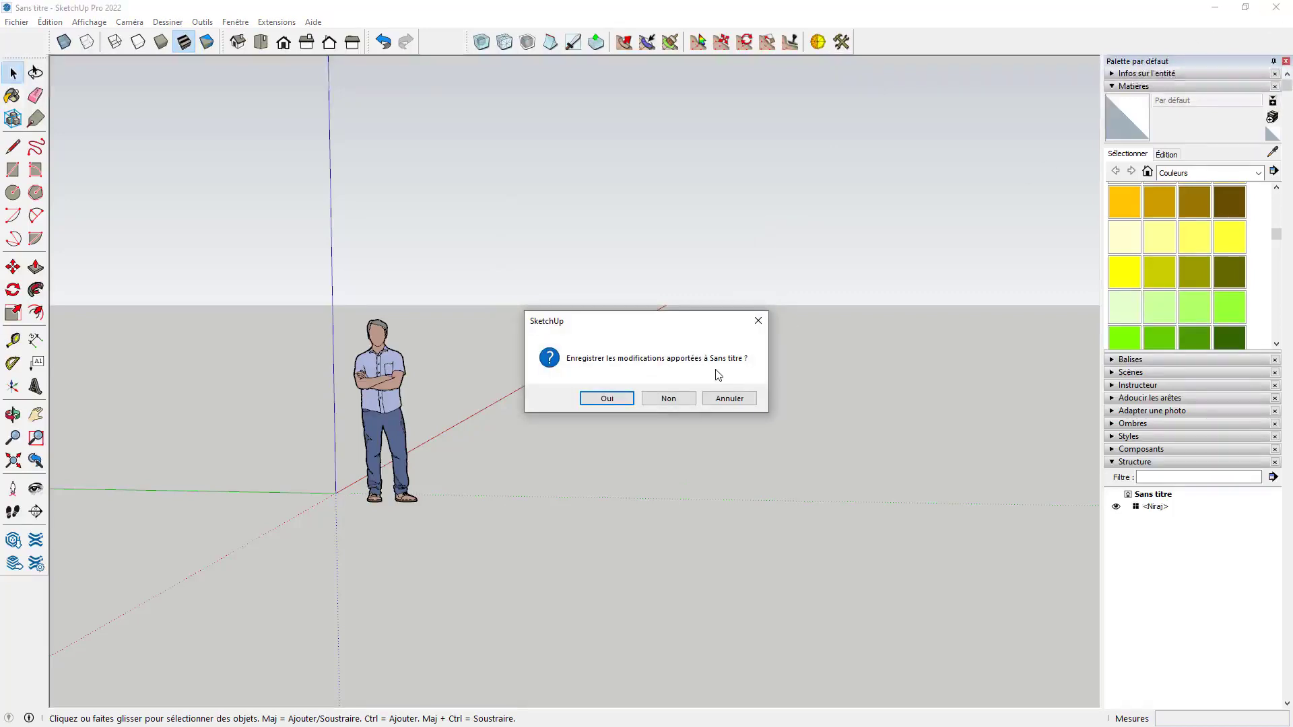
Step: Quit without saving (Non), then start a new model from the Architecture template
{"action": "left_click", "coordinate": [668, 398]}
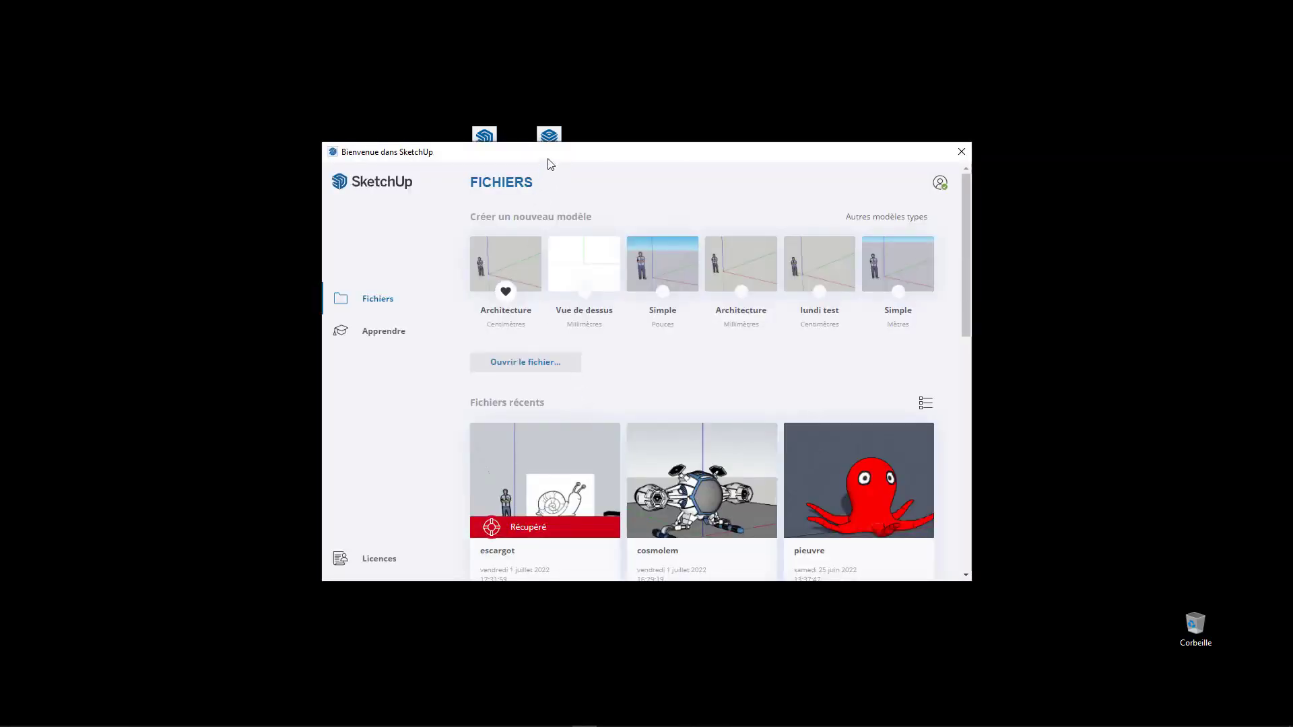
{"action": "left_click_drag", "start_coordinate": [550, 155], "coordinate": [523, 73]}
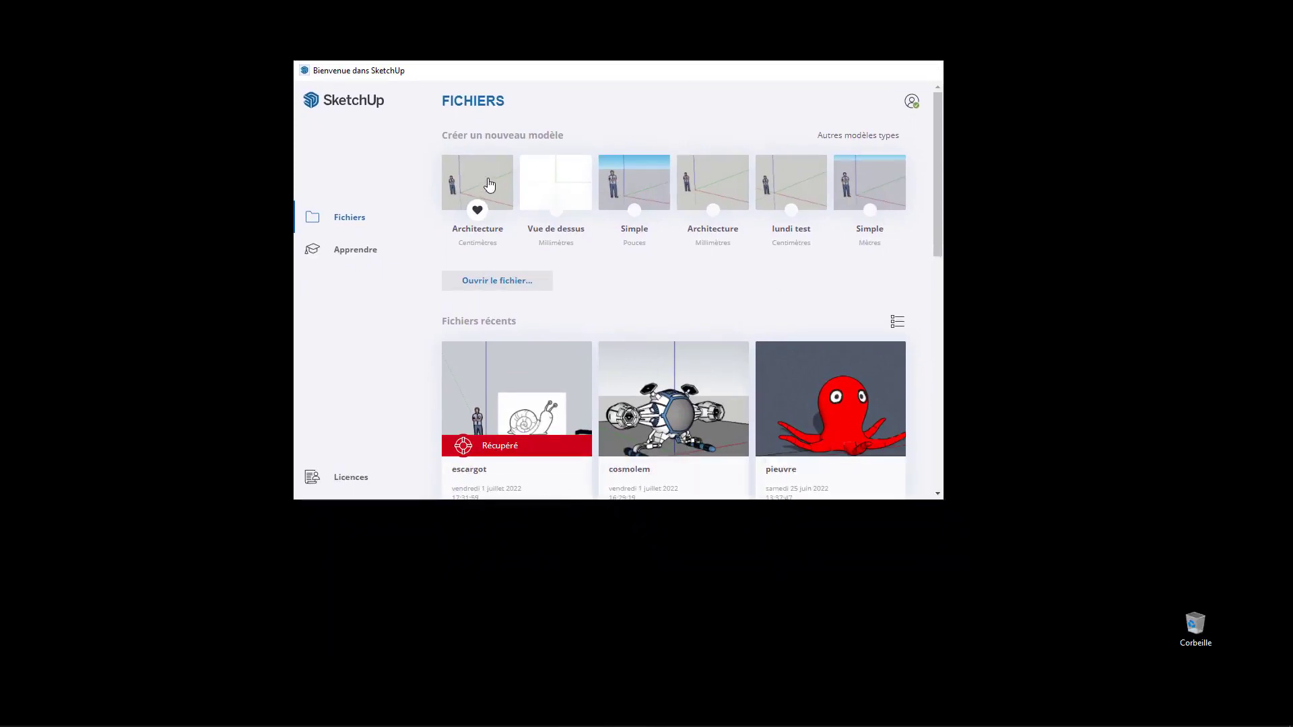
{"action": "left_click", "coordinate": [489, 185]}
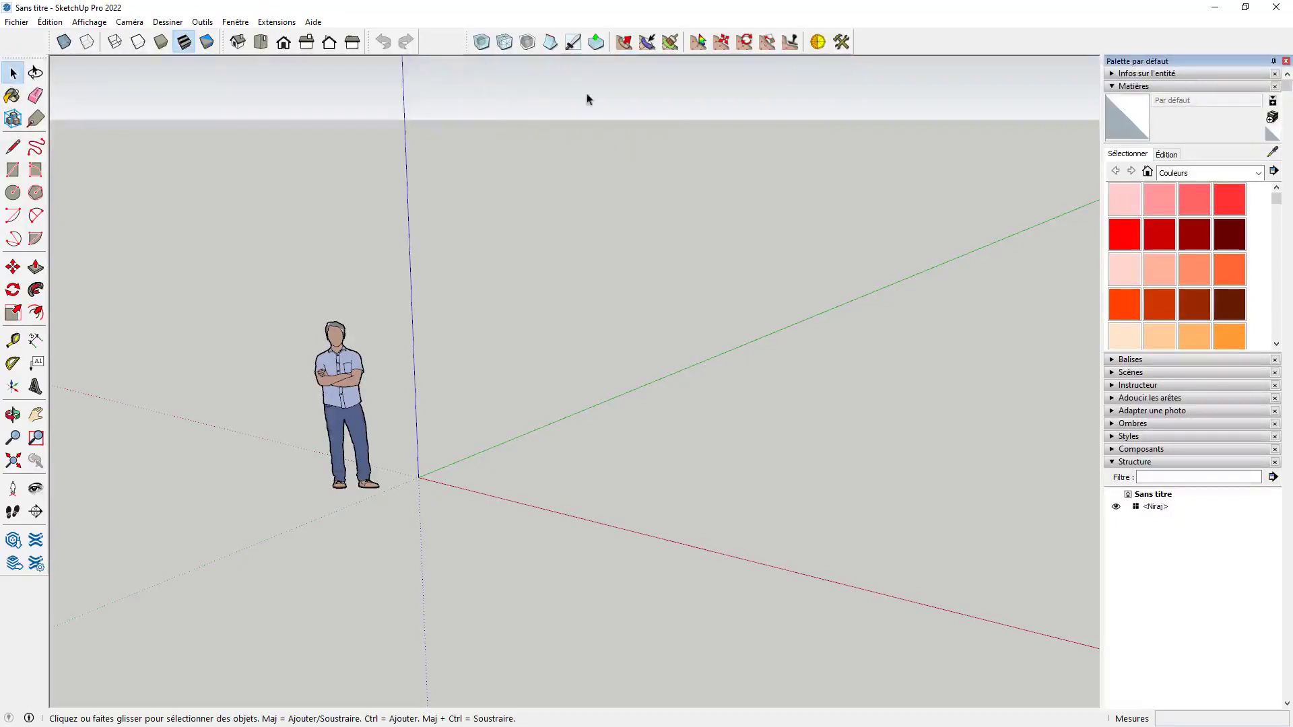
Step: Set Artisan's Mode d'Atténuation Soft to Linéaire in the general settings
{"action": "left_click", "coordinate": [842, 43]}
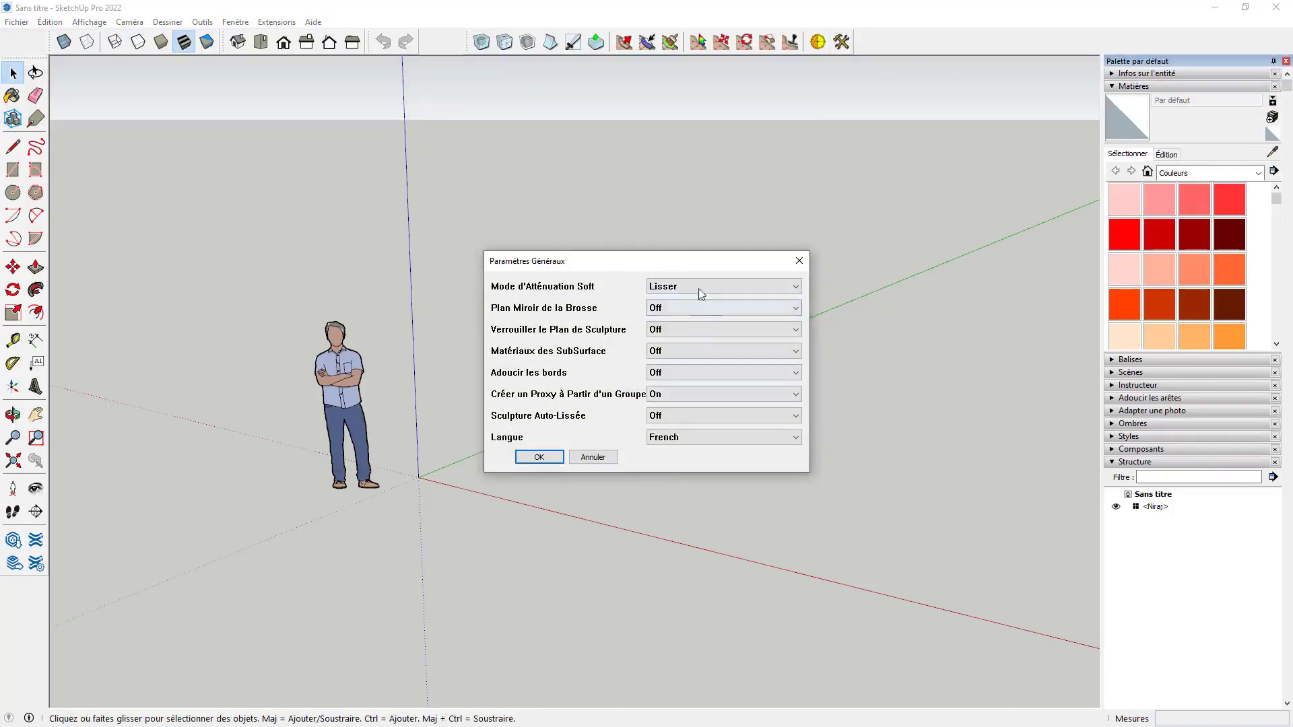
{"action": "left_click", "coordinate": [678, 290]}
{"action": "left_click", "coordinate": [673, 307]}
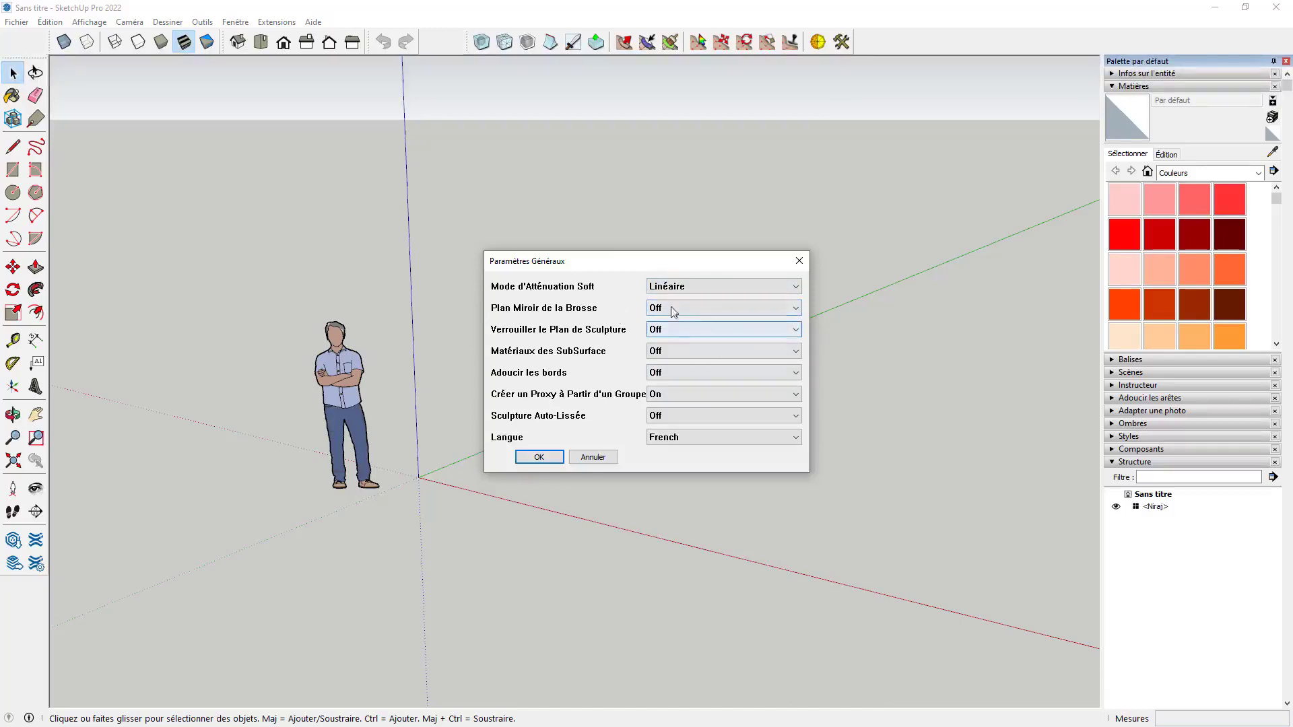
Step: Toggle proxy-from-group off and back on, confirm with OK, and reopen Paramètres
{"action": "left_click", "coordinate": [669, 396]}
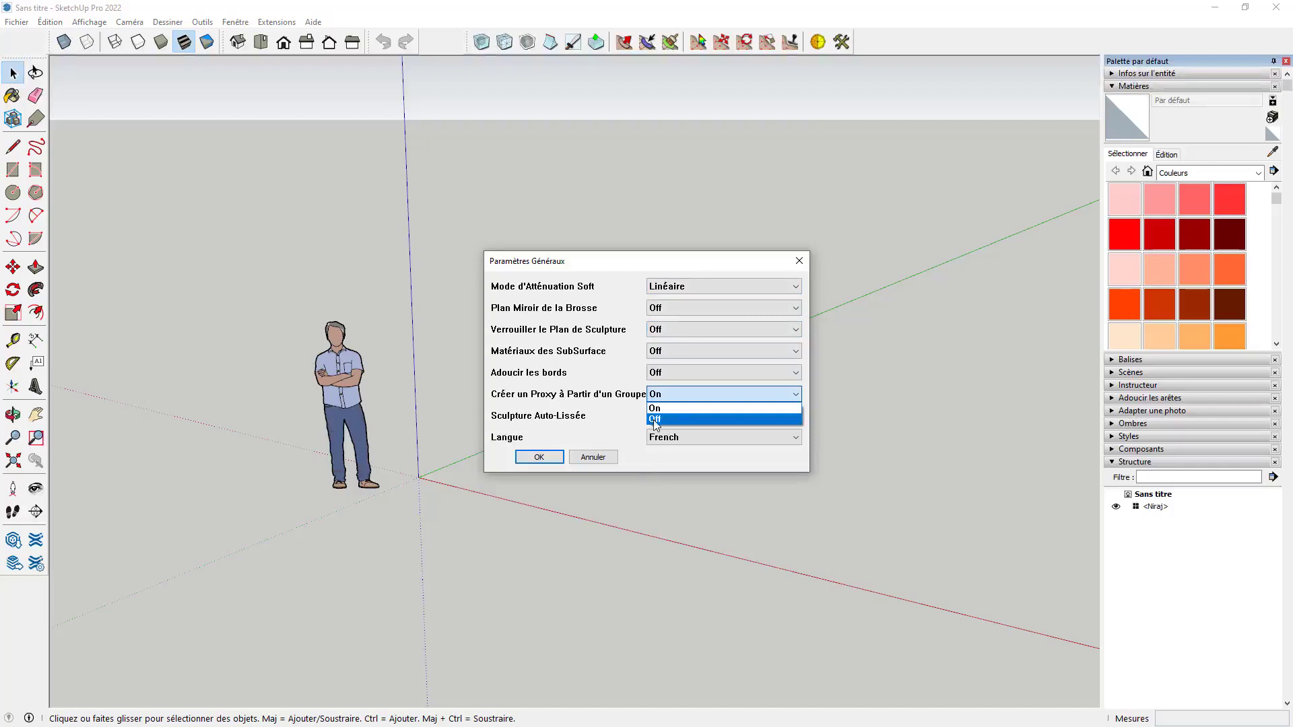
{"action": "left_click", "coordinate": [654, 418]}
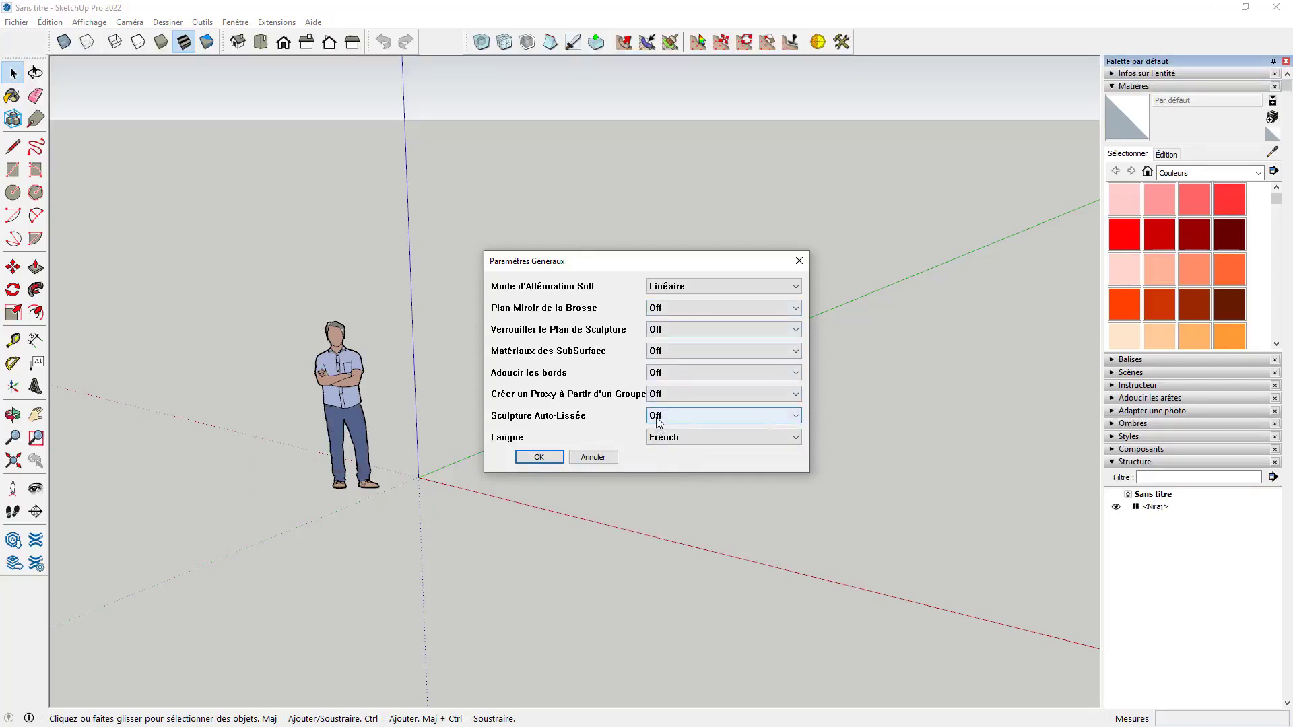
{"action": "left_click", "coordinate": [654, 394]}
{"action": "left_click", "coordinate": [663, 413]}
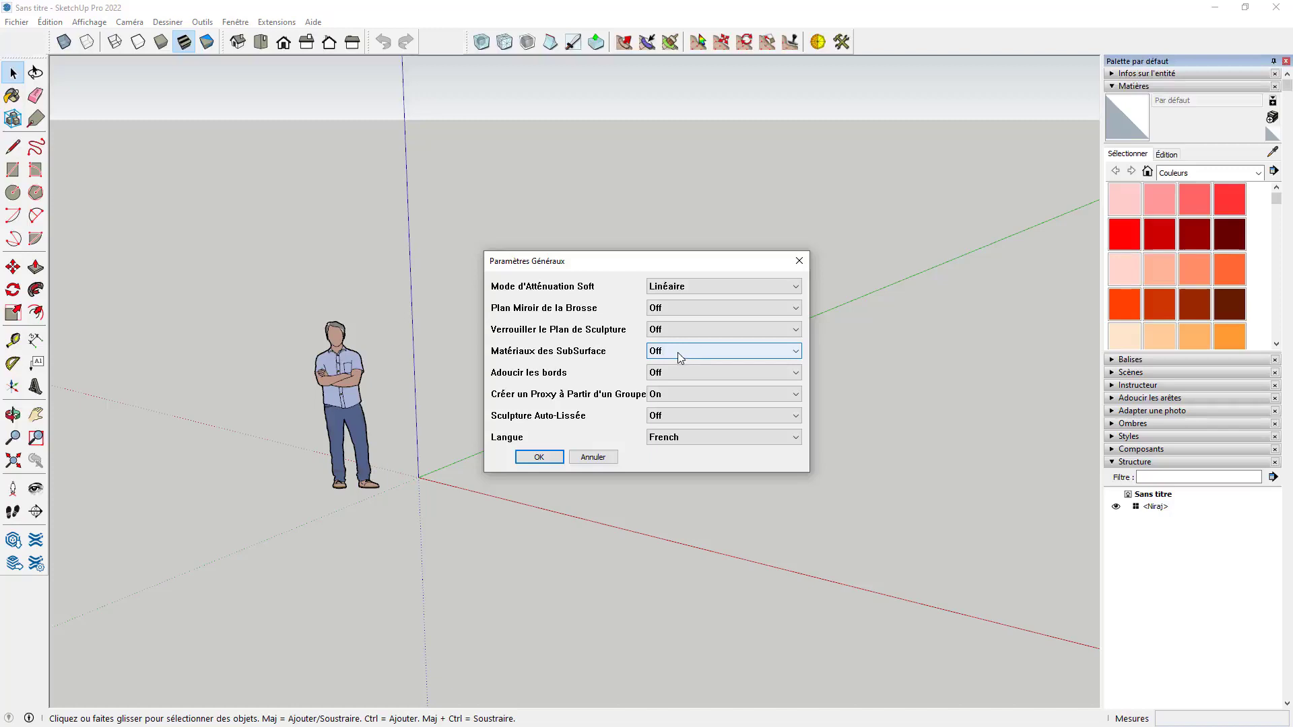
{"action": "left_click", "coordinate": [539, 457]}
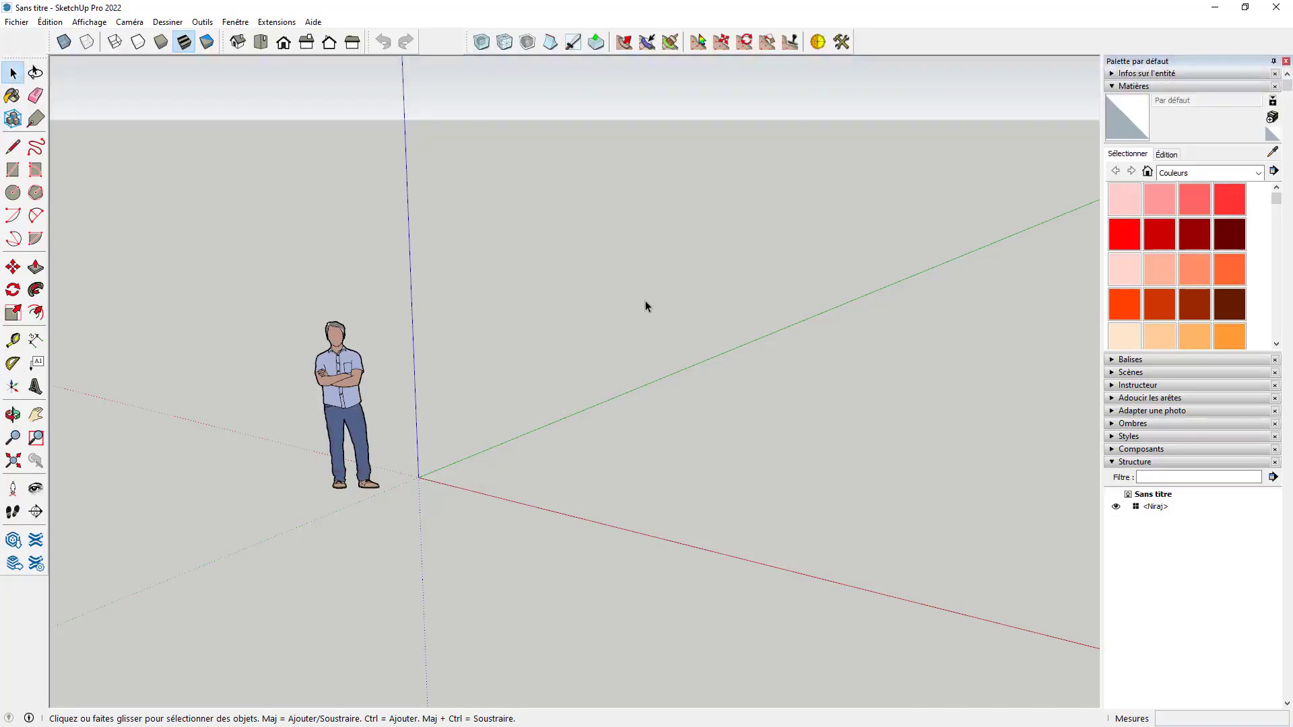
{"action": "left_click", "coordinate": [840, 42]}
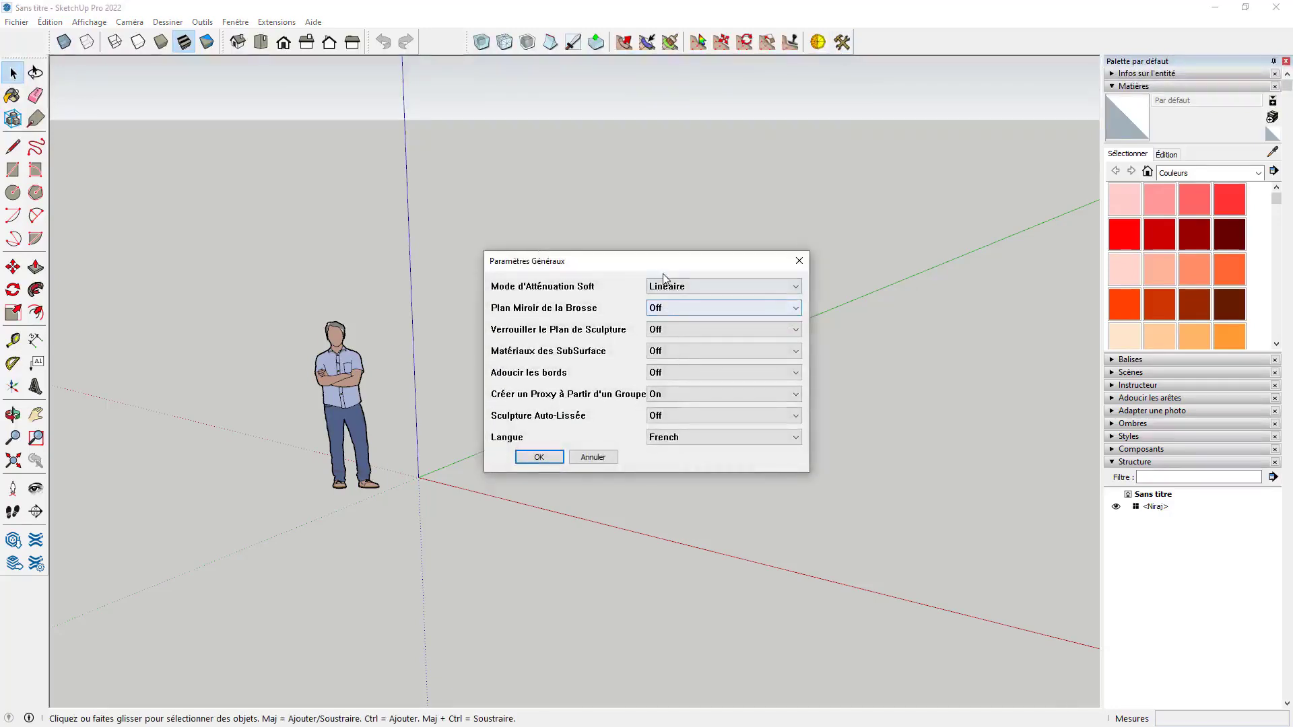